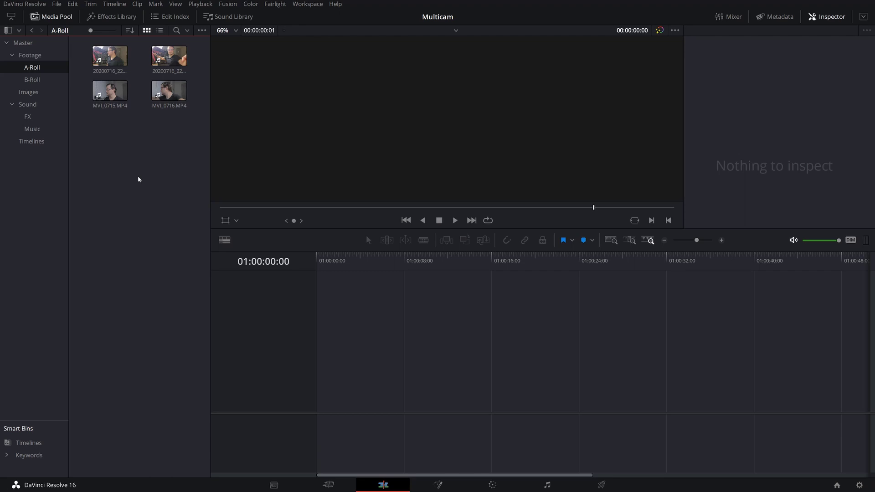
# Create a multicam clip named Intro from the 20200716_221928 and MVI_0715.MP4 clips, with Angle Sync set to Sound.
pyautogui.moveTo(122, 130); pyautogui.dragTo(100, 66)
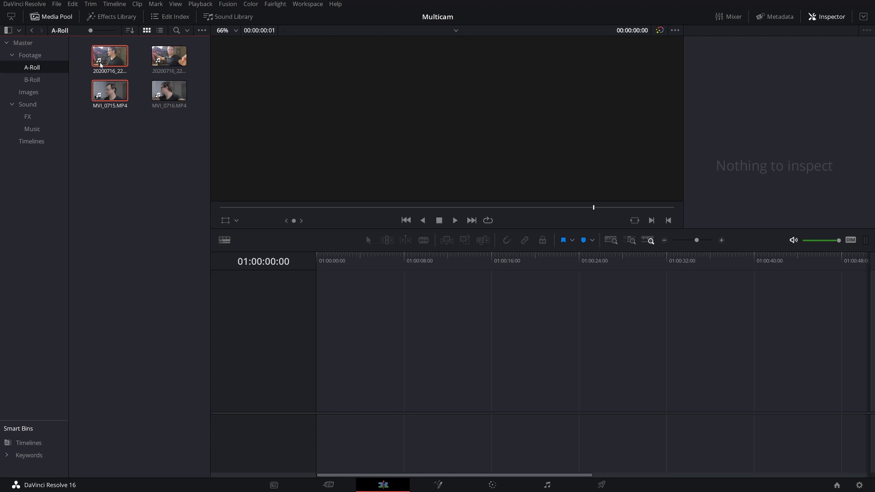
pyautogui.rightClick(108, 91)
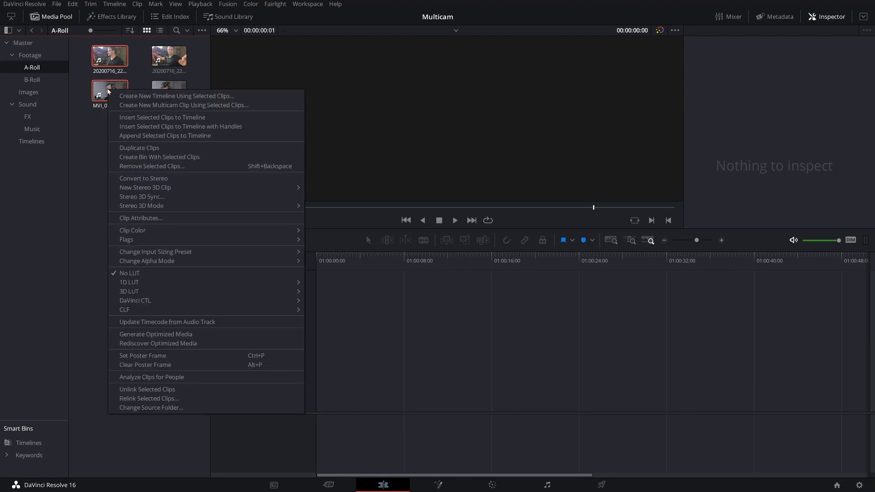
pyautogui.click(145, 109)
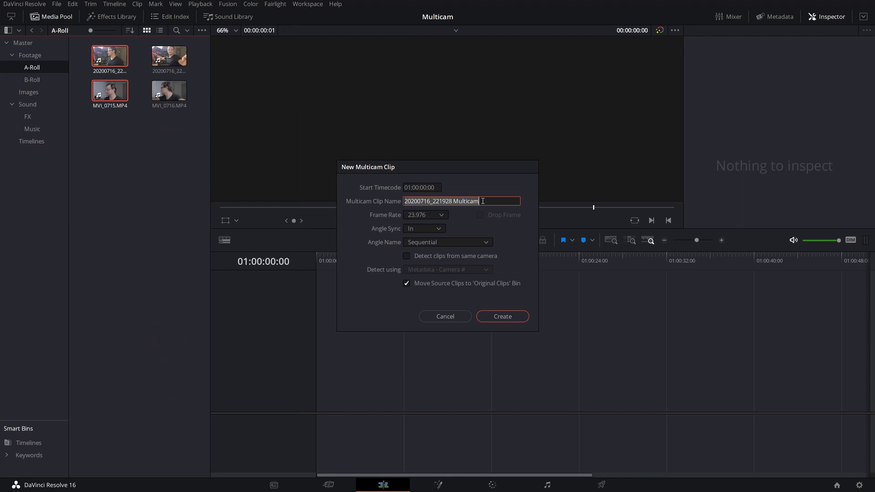
pyautogui.press('BackSpace')
pyautogui.write('Intro')
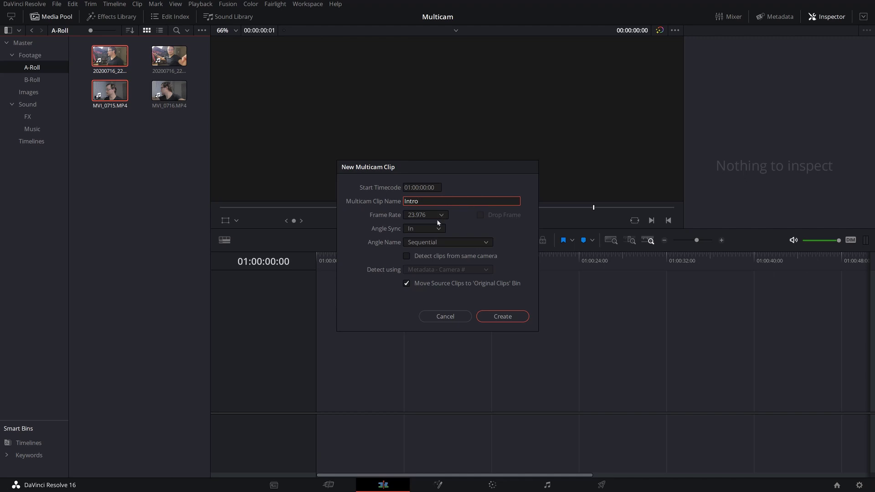
pyautogui.click(458, 233)
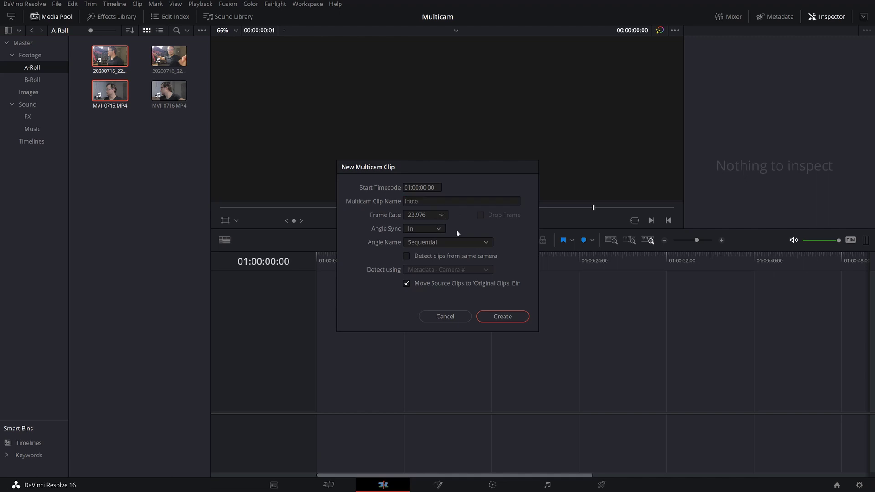
pyautogui.click(443, 229)
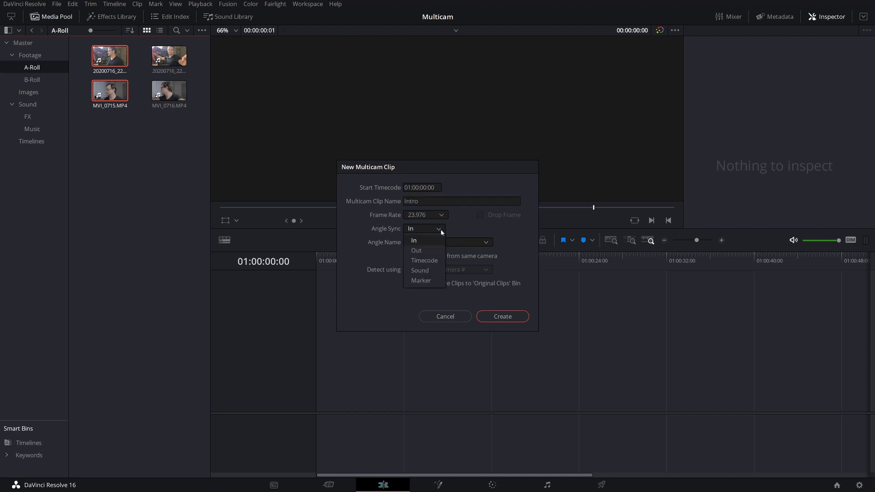
pyautogui.click(425, 270)
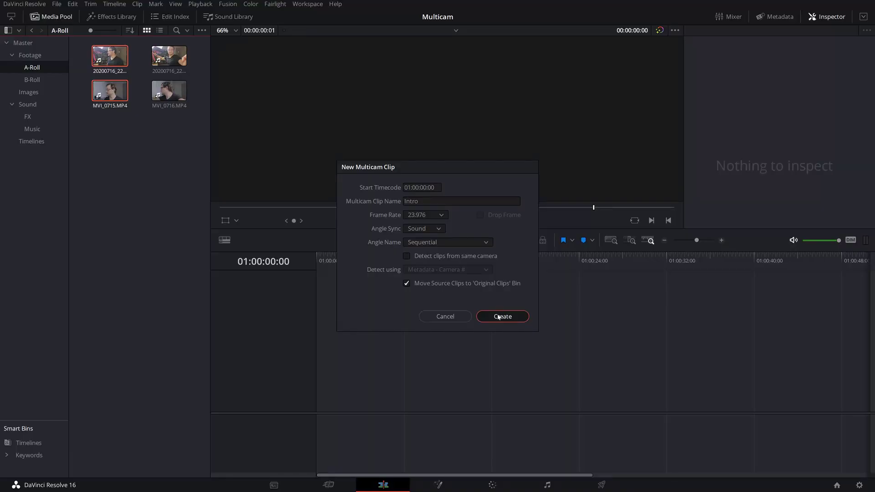
pyautogui.click(503, 316)
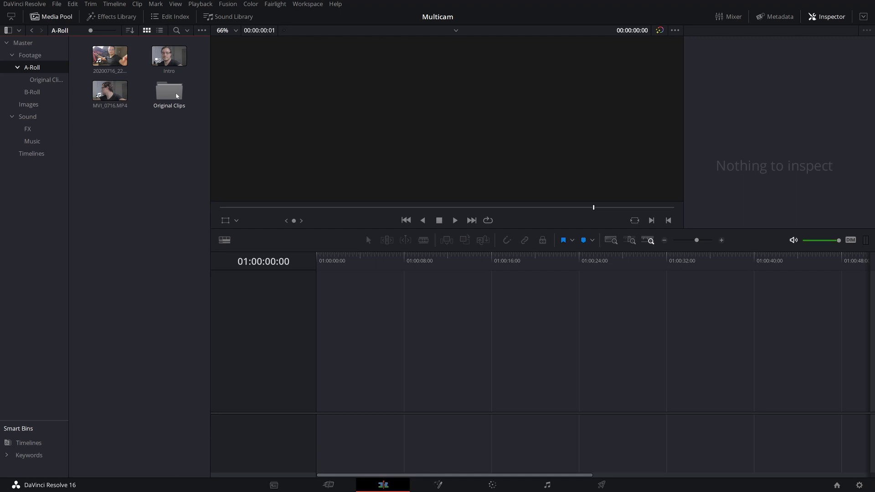
# Create a second sound-synced multicam clip named Intro 2 from the remaining 20200716_222152 and MVI_0716.MP4 clips.
pyautogui.moveTo(126, 119); pyautogui.dragTo(106, 60)
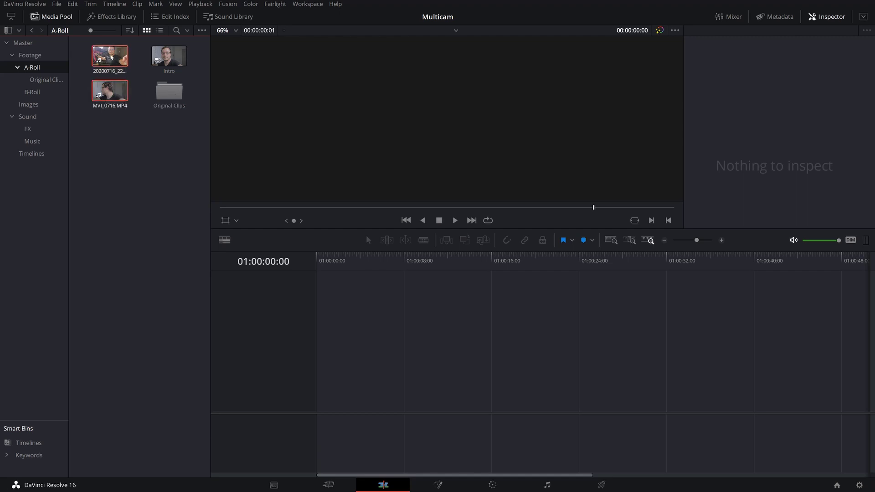
pyautogui.rightClick(112, 99)
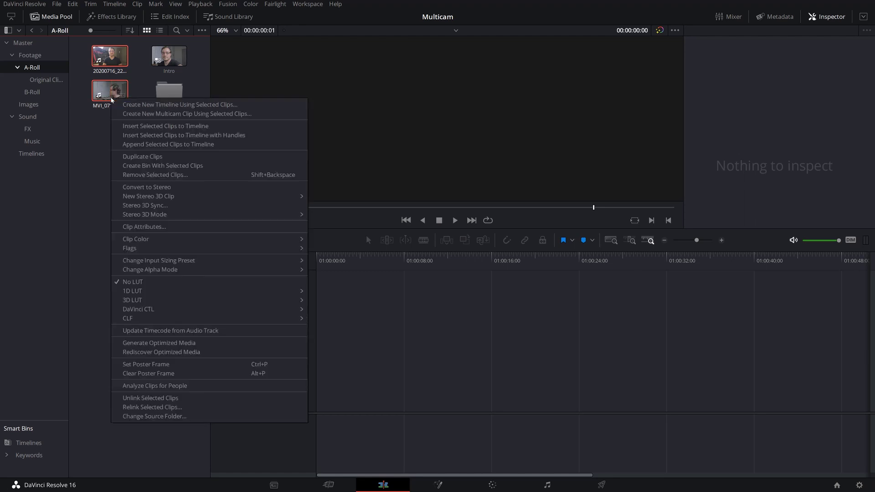
pyautogui.click(136, 114)
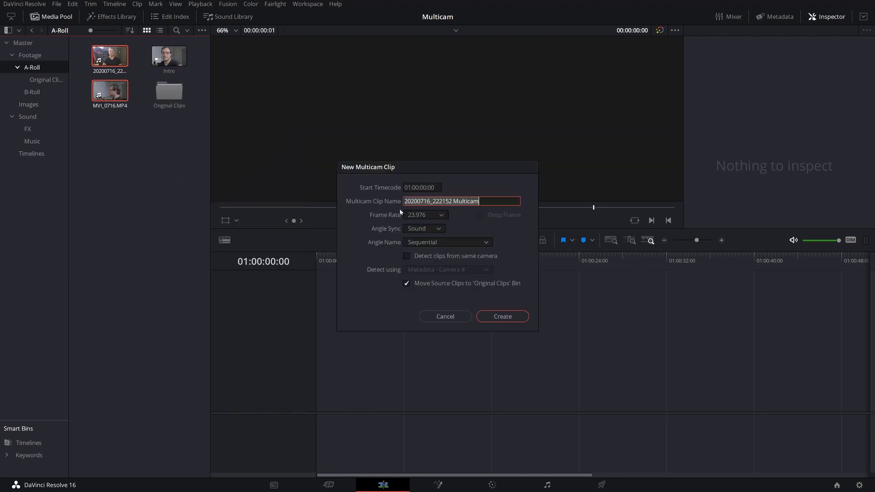
pyautogui.write('Intro 2')
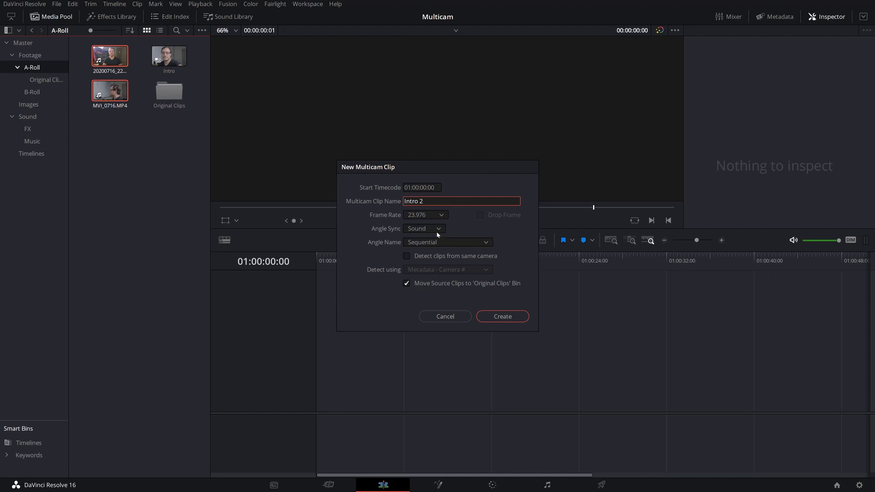
pyautogui.click(499, 317)
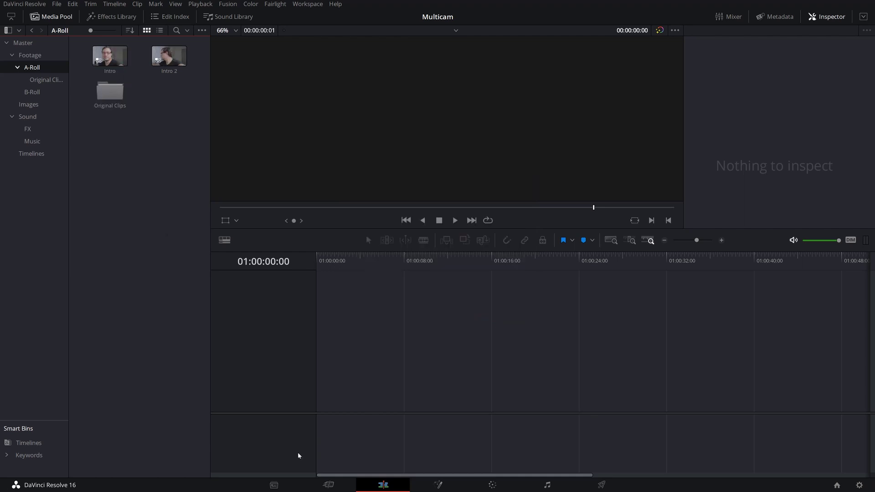
# Preview the source clips 20200716_221928.mp4 and MVI_0715.MP4 from the Original Clips bin on the Media page.
pyautogui.click(274, 485)
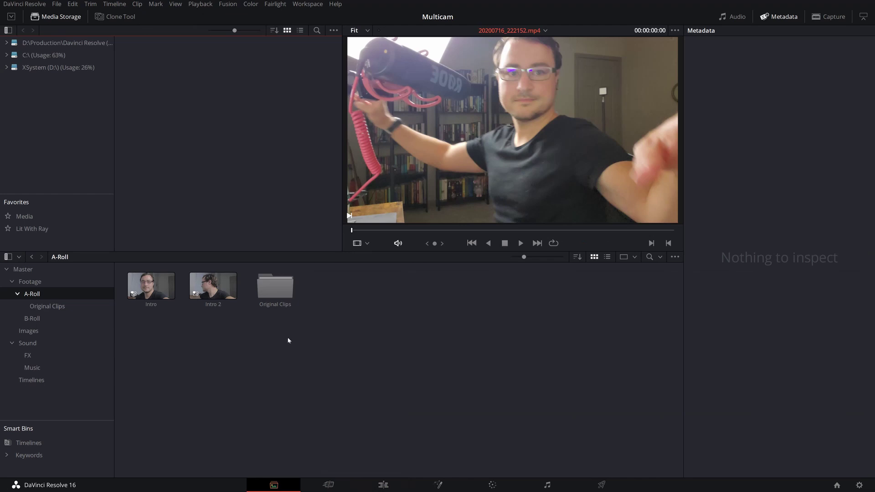
pyautogui.doubleClick(273, 288)
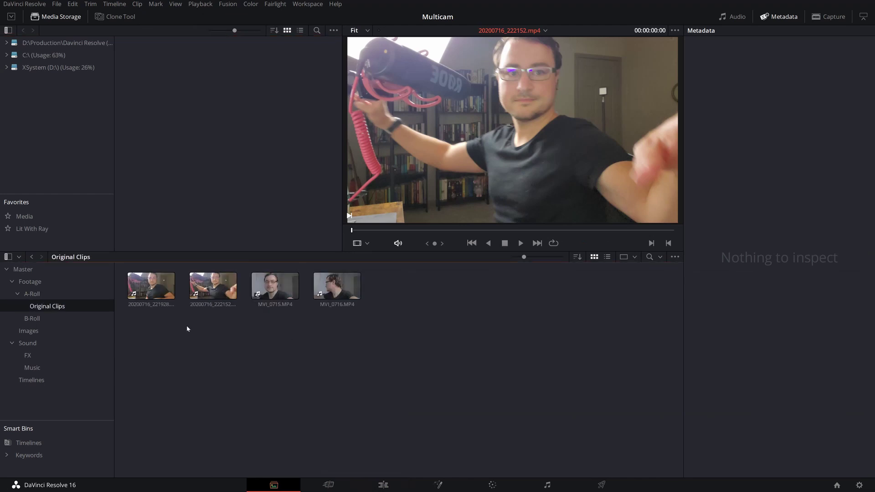
pyautogui.click(159, 304)
pyautogui.click(143, 293)
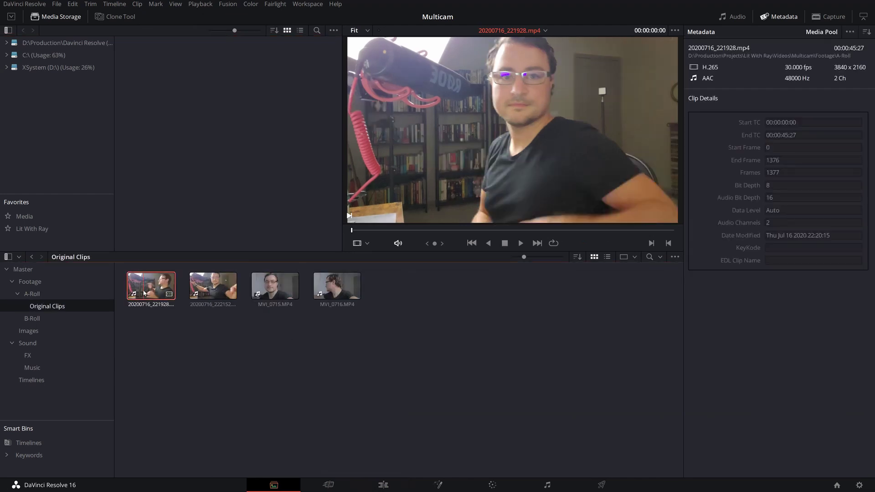
pyautogui.press('space')
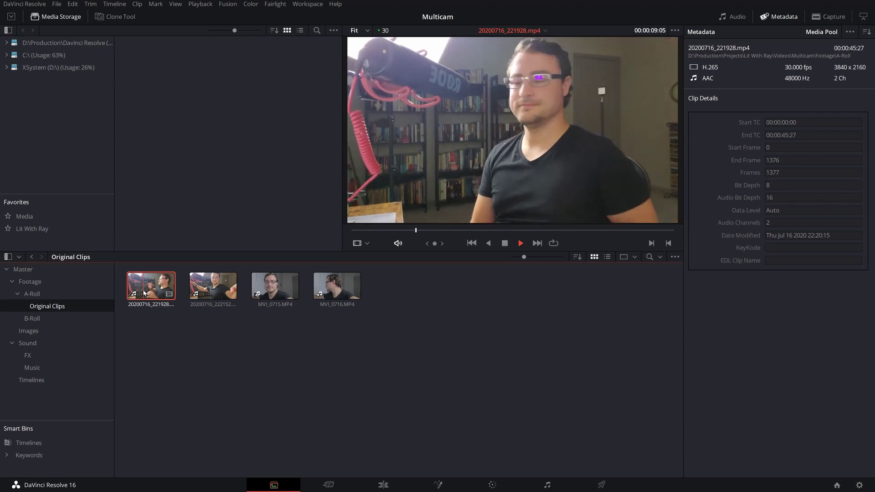
pyautogui.press('space')
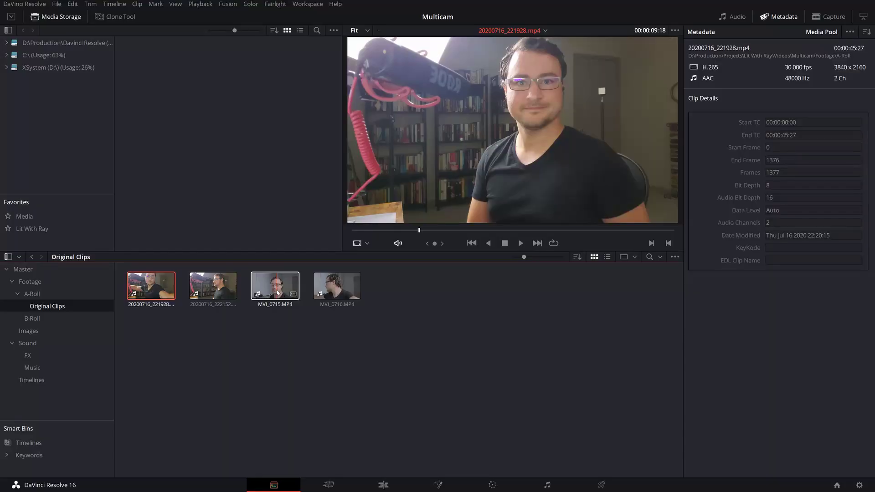
pyautogui.click(278, 292)
pyautogui.press('space')
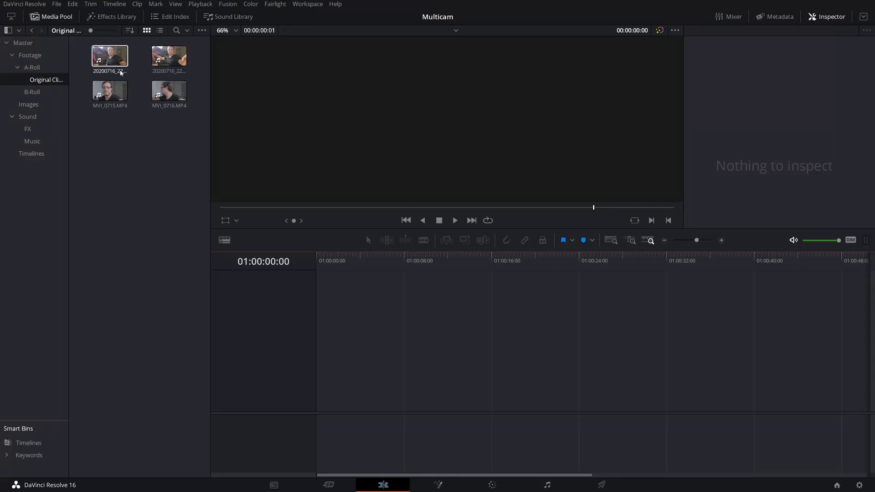
# Place the Intro multicam clip from the A-Roll bin at the timeline start, and hide the Inspector and Media Pool.
pyautogui.click(31, 67)
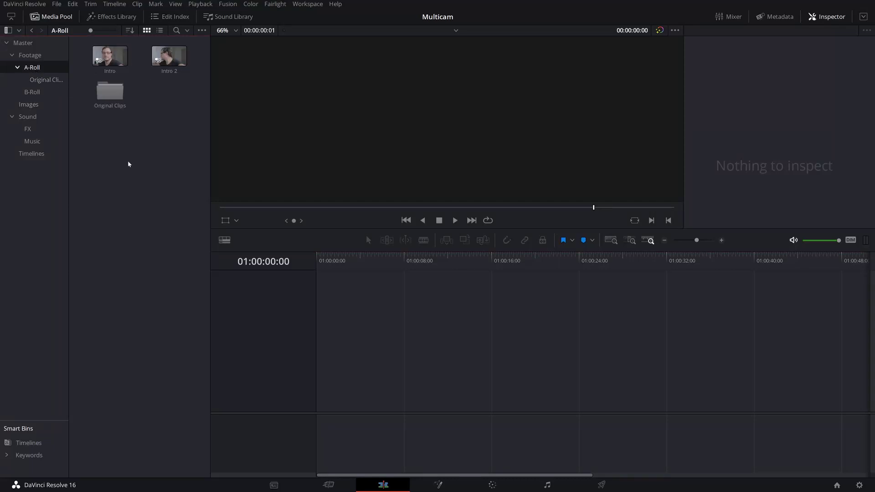
pyautogui.moveTo(110, 58); pyautogui.dragTo(319, 408)
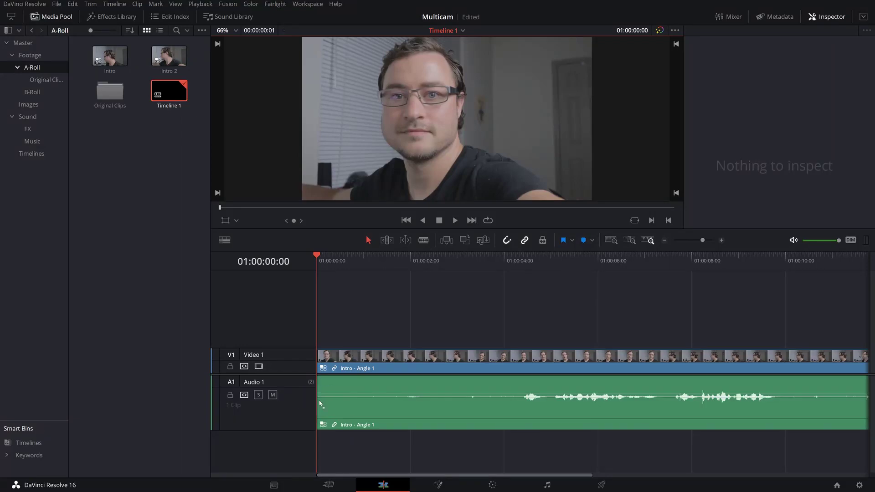
pyautogui.click(826, 18)
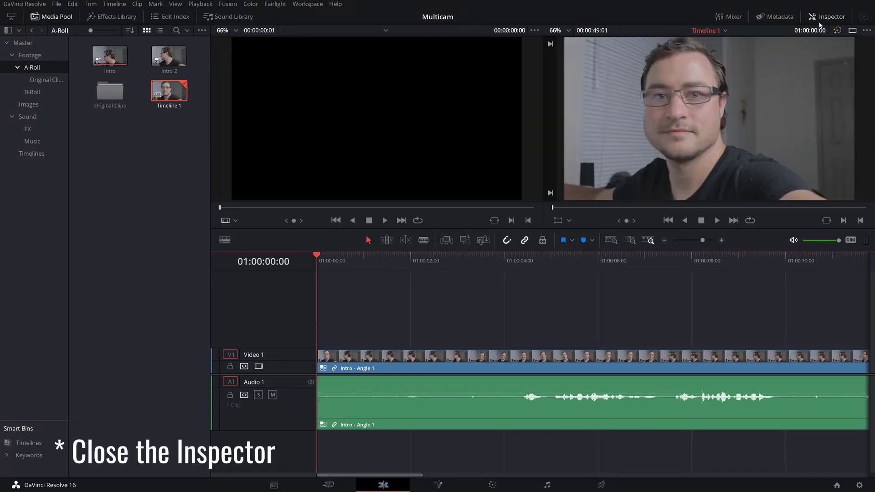
pyautogui.click(51, 16)
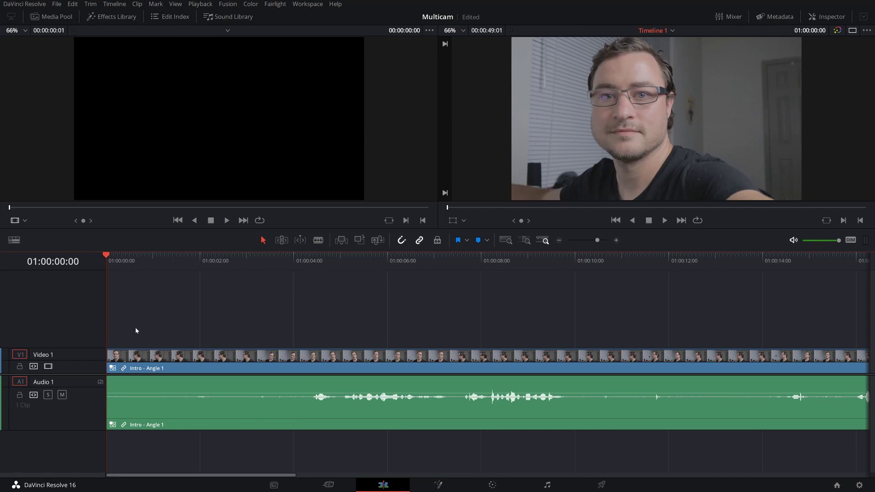
# Set the source viewer to Multicam mode and restrict angle switching to video only.
pyautogui.click(26, 222)
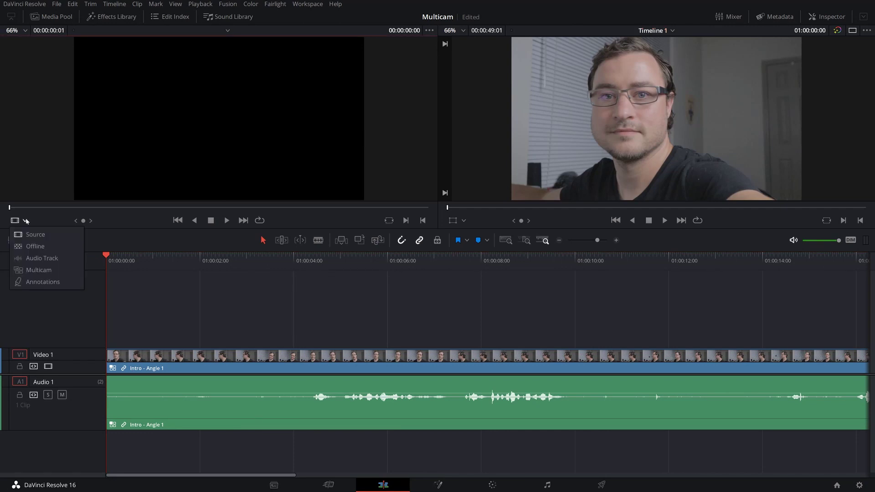
pyautogui.click(46, 270)
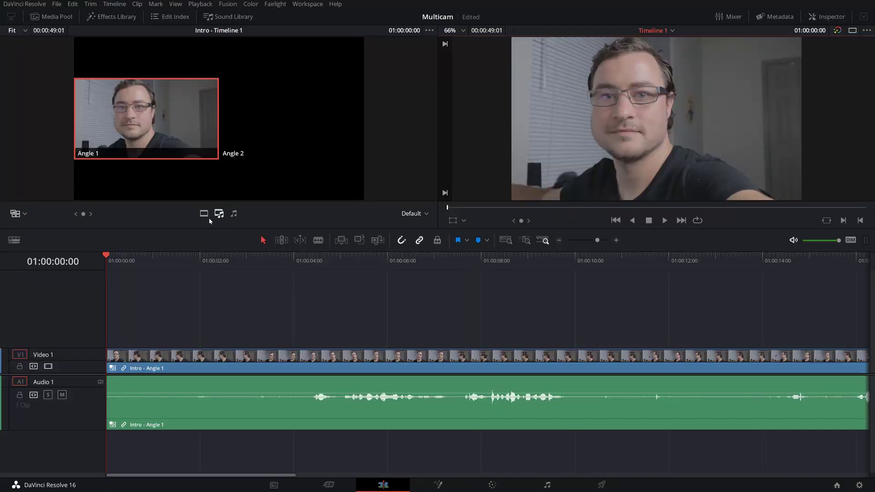
pyautogui.click(204, 214)
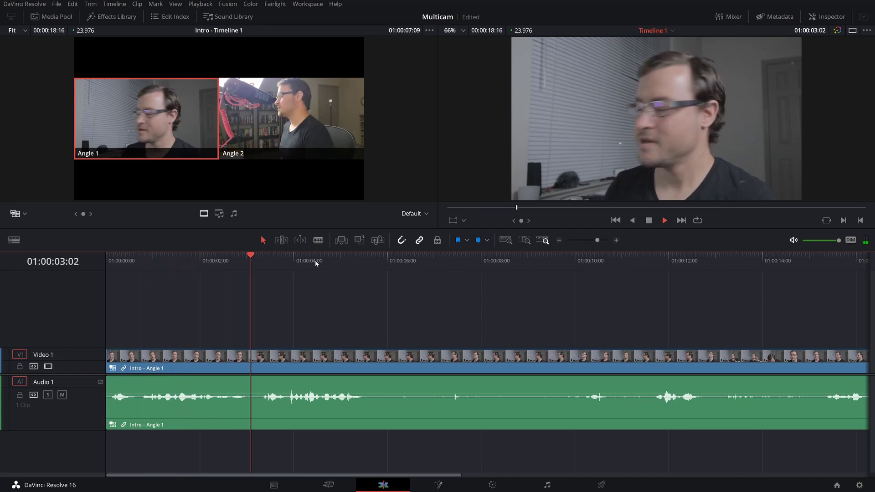
# Cut the multicam video to Angle 2 at 01:00:03:03 on the timeline.
pyautogui.press('space')
pyautogui.press('Left')
pyautogui.press('Left')
pyautogui.press('Left')
pyautogui.press('Left')
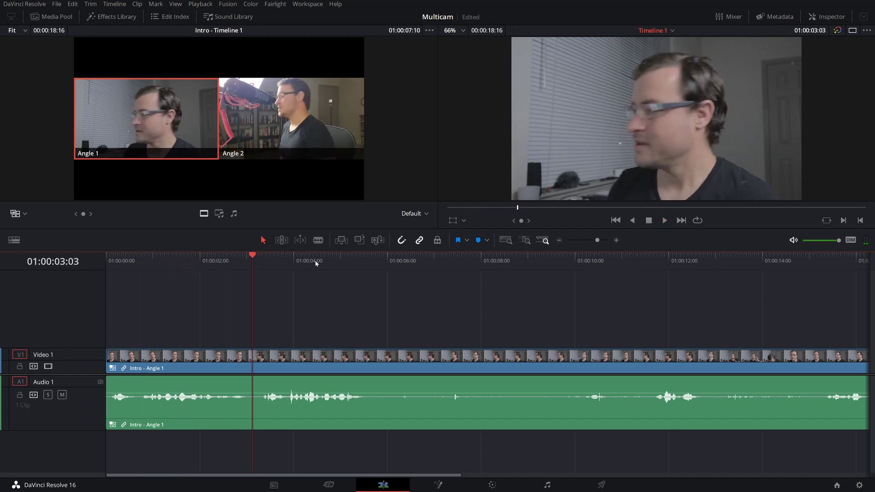
pyautogui.press('Left')
pyautogui.press('Right')
pyautogui.click(257, 140)
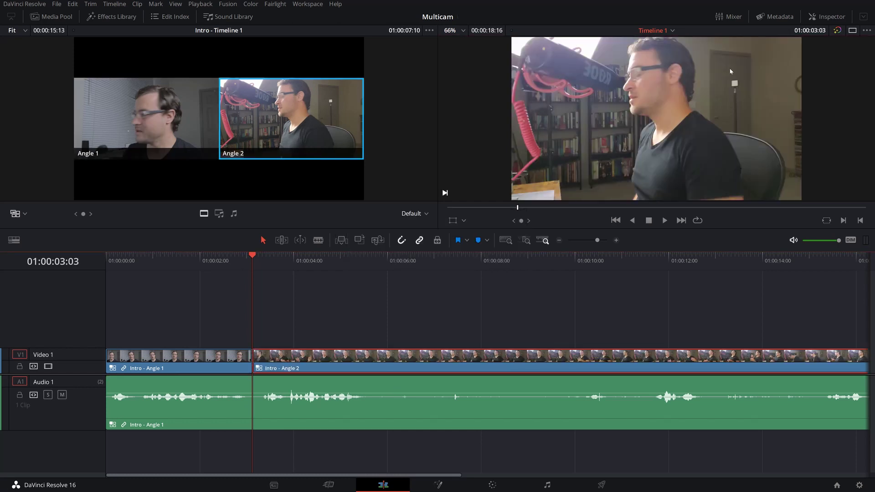
# Flip the Angle 2 segment horizontally in its Transform settings, and hide the Inspector again.
pyautogui.click(827, 16)
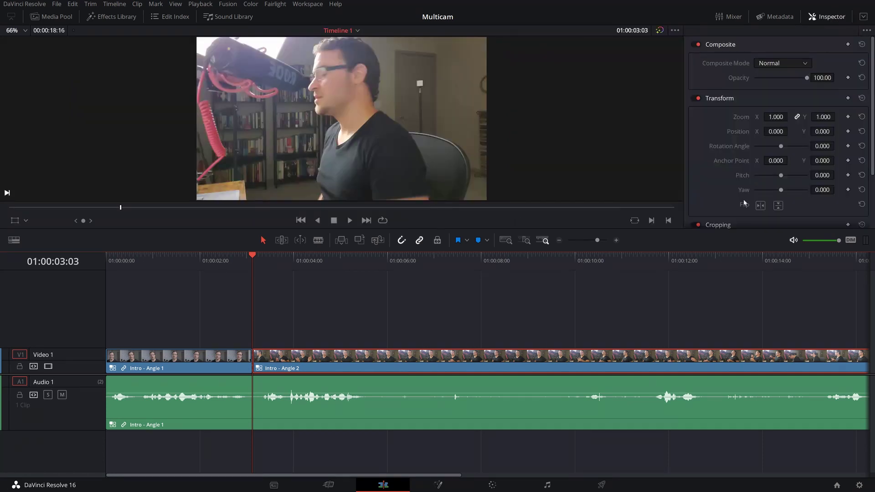
pyautogui.click(760, 206)
pyautogui.click(816, 16)
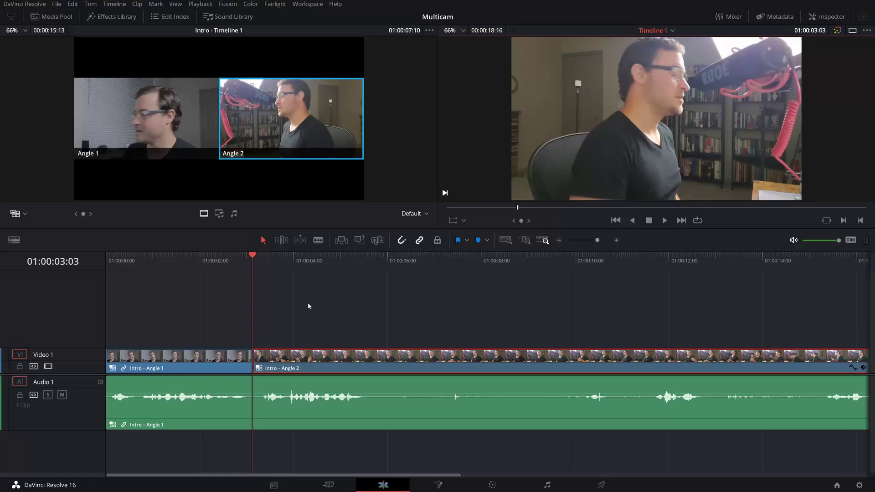
# Find the end of the spoken phrase after the angle change and split the video and audio at 01:00:05:15.
pyautogui.press('space')
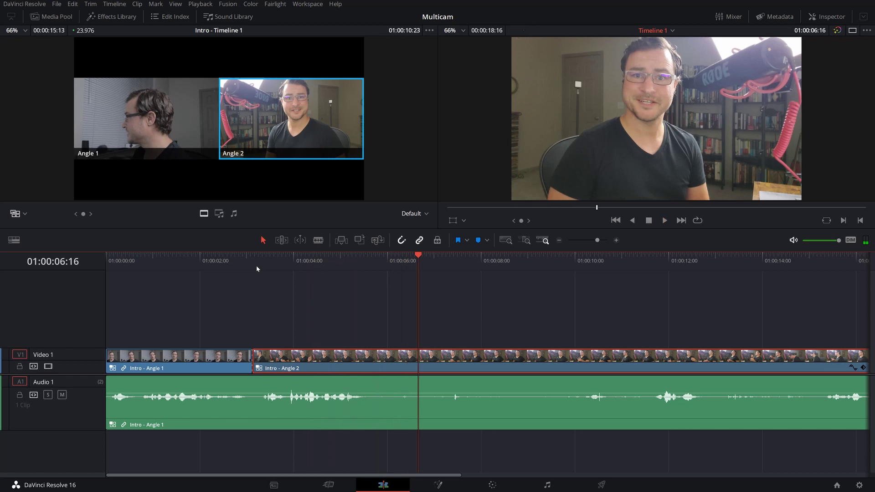
pyautogui.press('j')
pyautogui.press('Left')
pyautogui.press('Left')
pyautogui.press('Left')
pyautogui.press('Left')
pyautogui.press('Left')
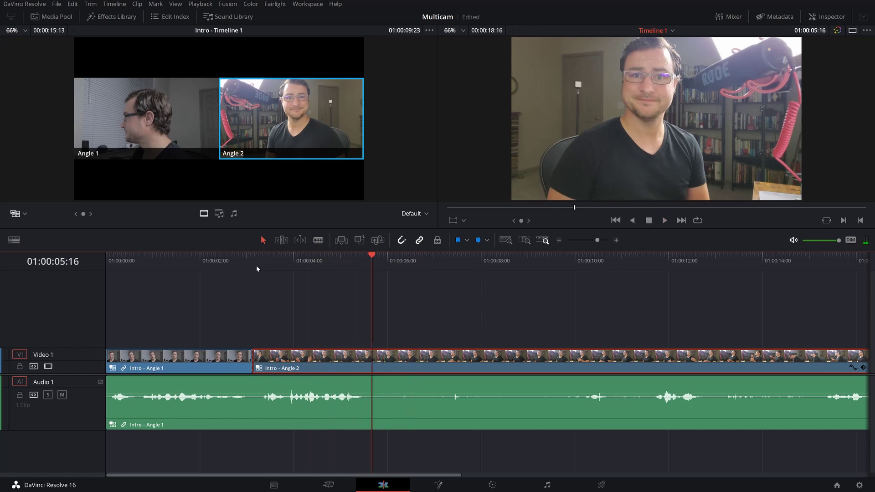
pyautogui.press('Left')
pyautogui.press('Left')
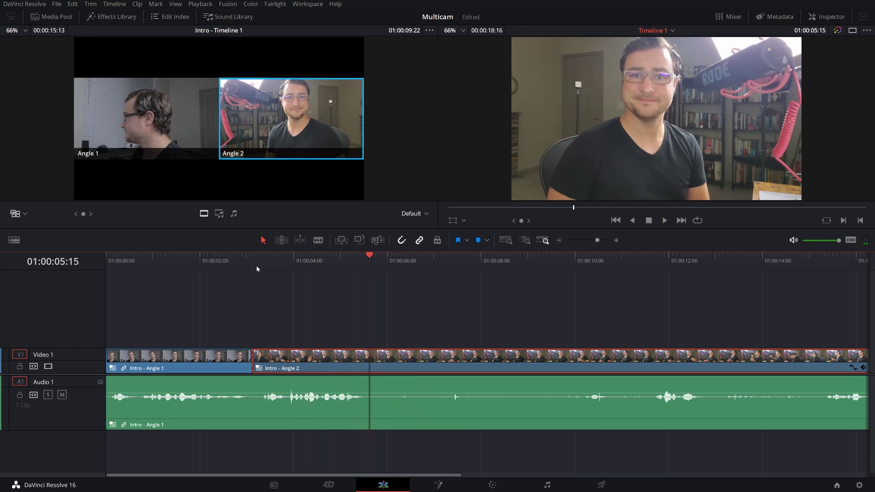
pyautogui.hotkey('ctrl', 'b')
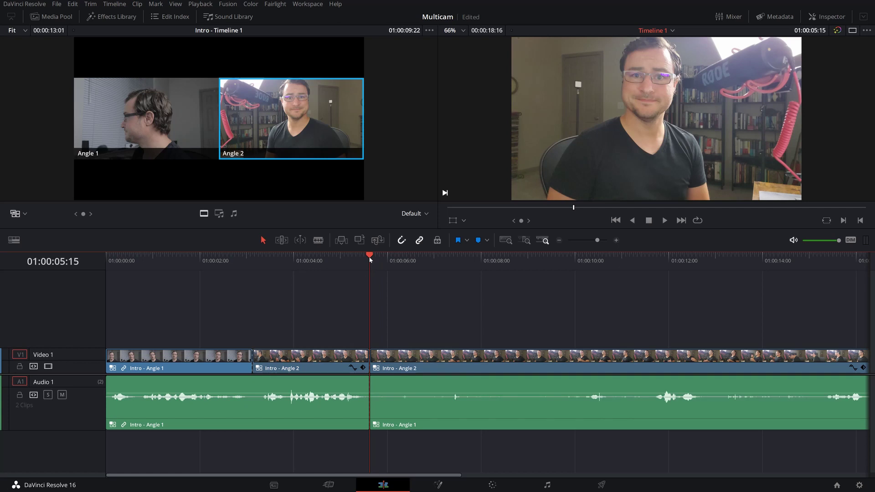
# Find the turn back toward the other camera near the end of the footage and cut the video to Angle 1 at 01:00:17:09.
pyautogui.press('space')
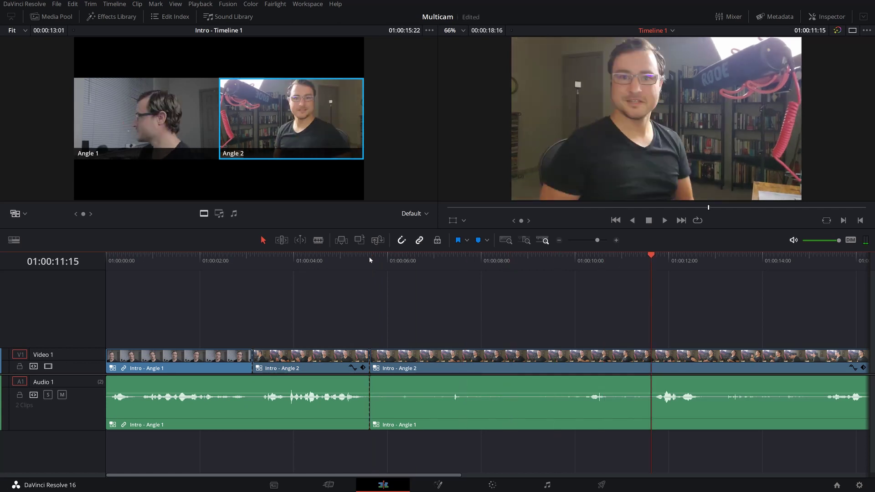
pyautogui.press('space')
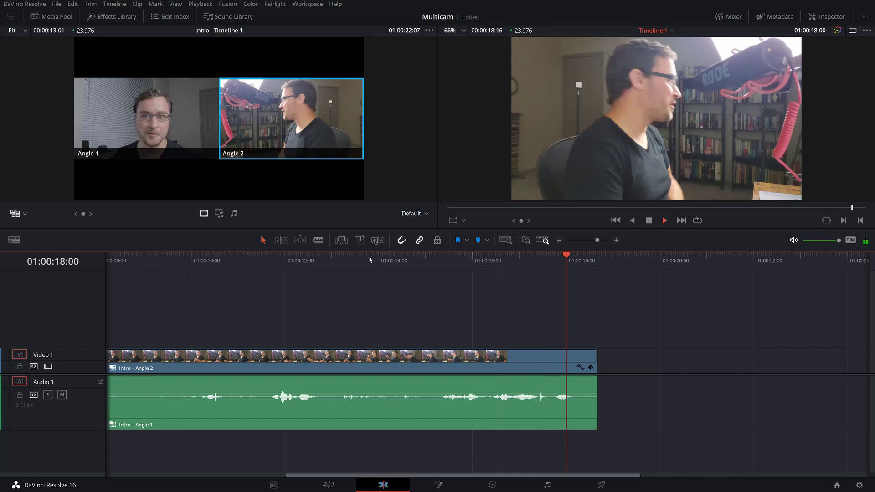
pyautogui.press('space')
pyautogui.press('Left')
pyautogui.press('Left')
pyautogui.press('Left')
pyautogui.press('Left')
pyautogui.press('Left')
pyautogui.press('Left')
pyautogui.press('Left')
pyautogui.press('Left')
pyautogui.press('Left')
pyautogui.press('Left')
pyautogui.press('Left')
pyautogui.press('Left')
pyautogui.press('Left')
pyautogui.press('Left')
pyautogui.press('Left')
pyautogui.press('Left')
pyautogui.press('Left')
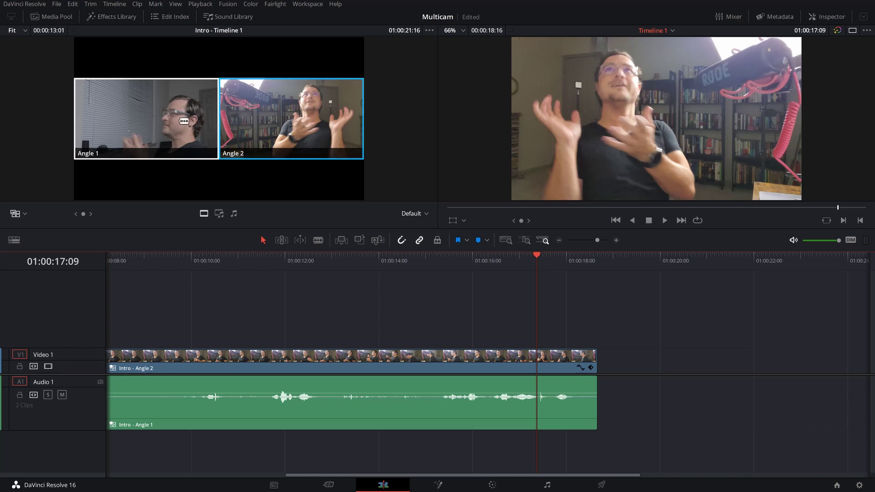
pyautogui.click(184, 121)
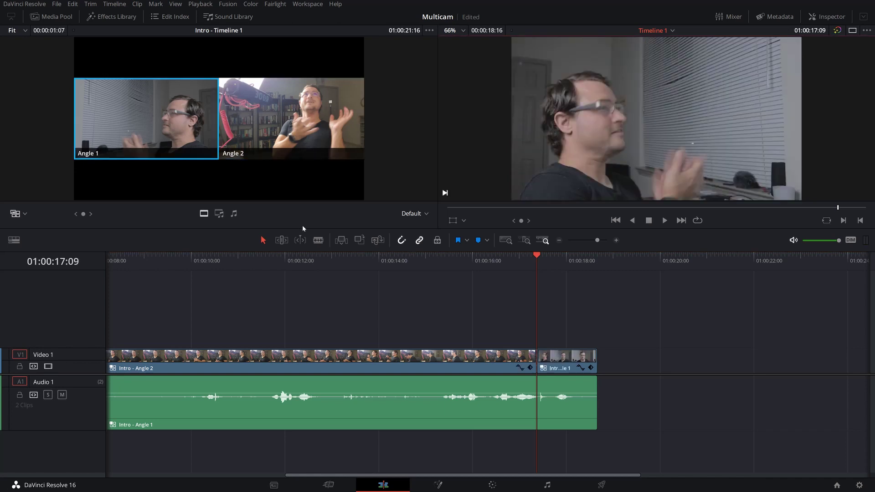
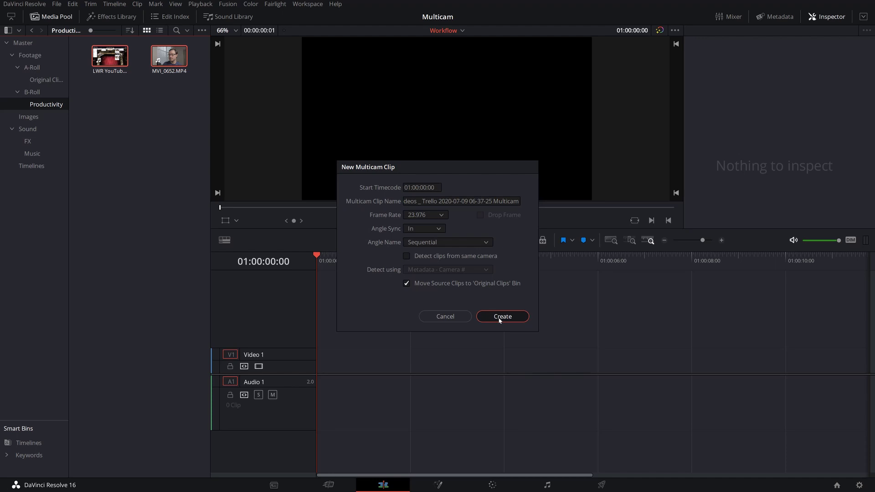
# Try to create a multicam clip from the two selected Productivity clips with Angle Sync set to Sound.
pyautogui.click(433, 229)
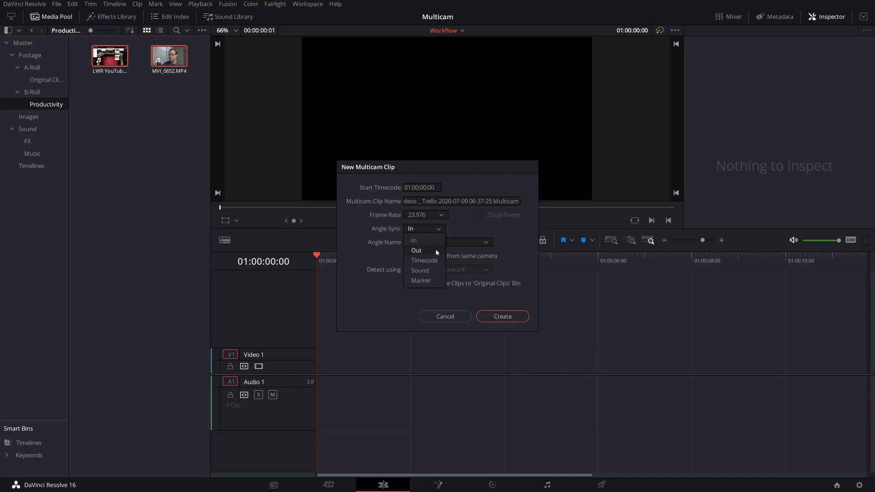
pyautogui.click(435, 269)
pyautogui.click(505, 316)
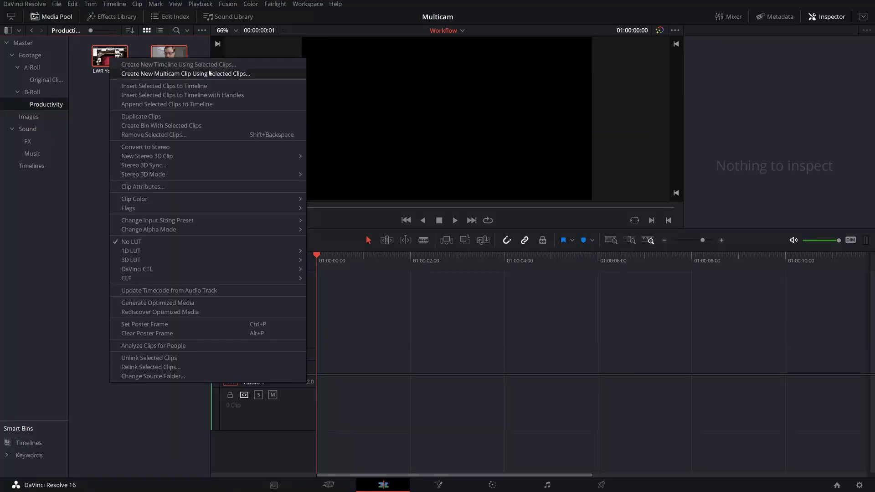
# Create a multicam clip from the two selected Productivity clips with Angle Sync set to Timecode.
pyautogui.click(208, 75)
pyautogui.click(432, 229)
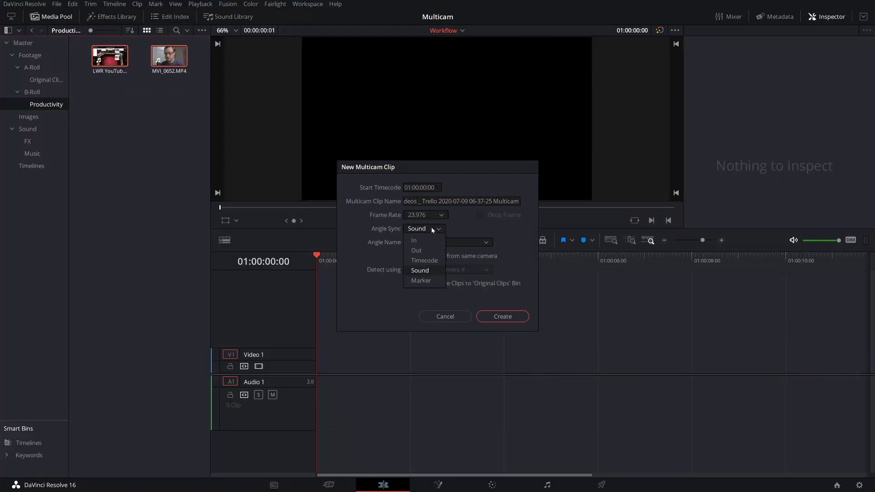
pyautogui.click(431, 260)
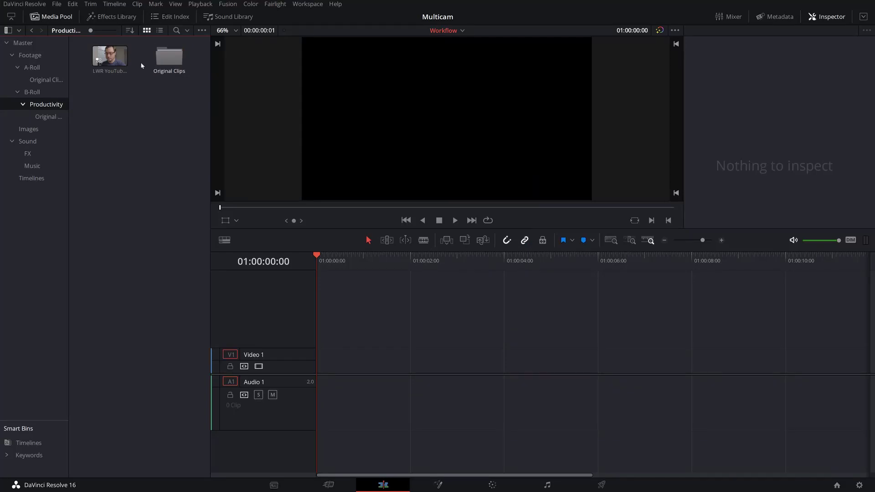
# Place the multicam clip at the start of the Workflow timeline and move the playhead to 01:00:02:00.
pyautogui.moveTo(117, 65); pyautogui.dragTo(322, 367)
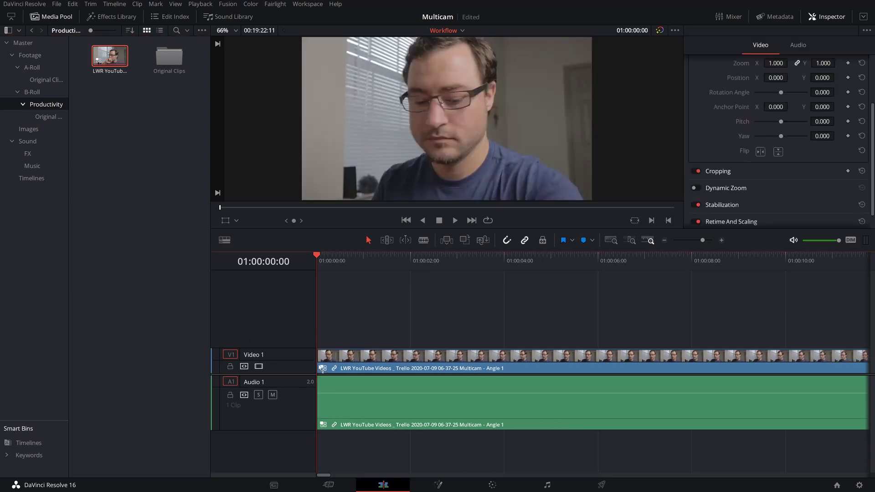
pyautogui.hotkey('shift', 'Right')
pyautogui.hotkey('shift', 'Right')
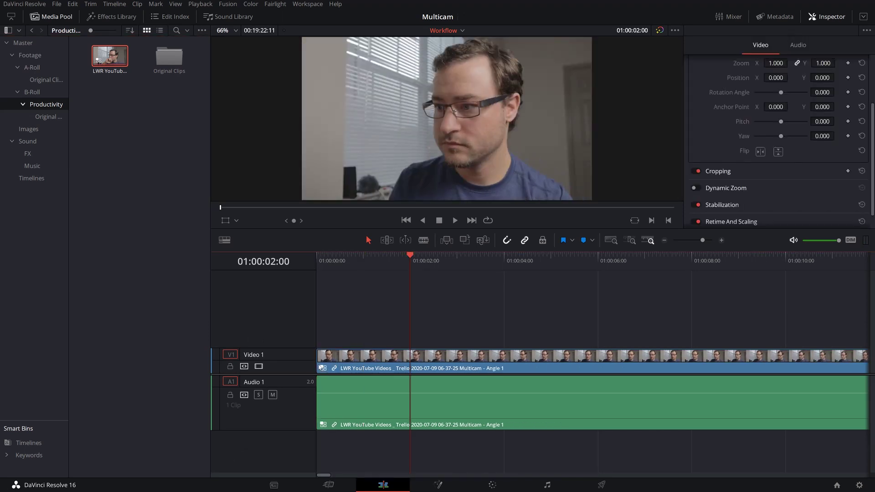
# Hide the Inspector and play through the multicam footage at increased speed to check how the two angles line up.
pyautogui.click(828, 13)
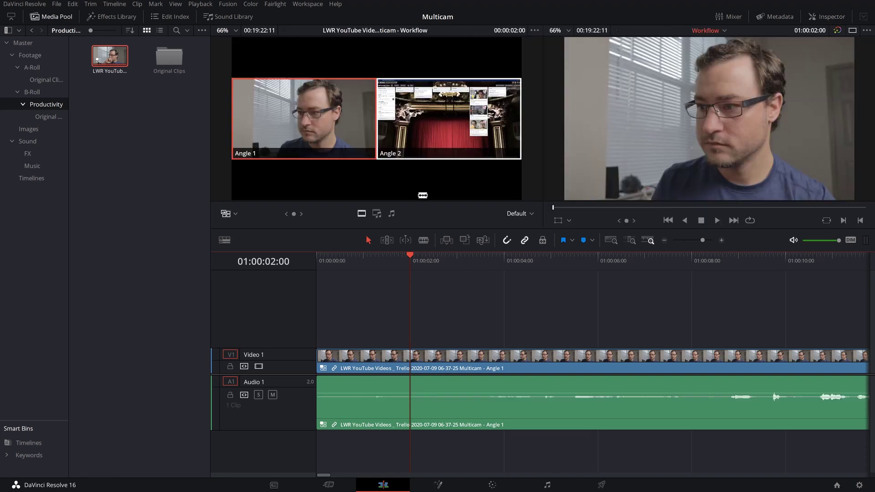
pyautogui.press('space')
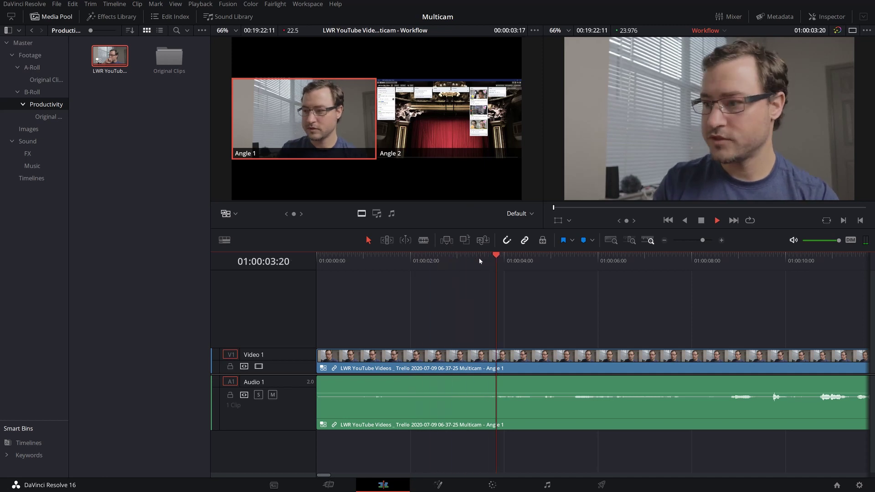
pyautogui.press('l')
pyautogui.press('l')
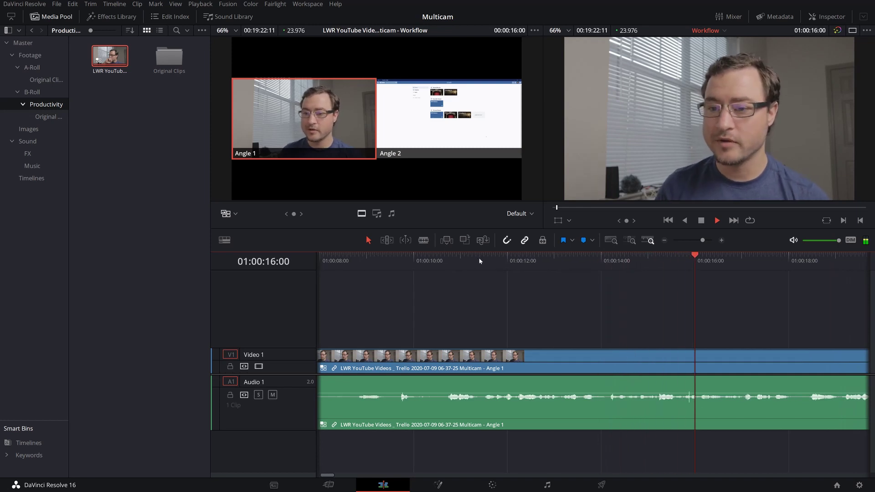
pyautogui.press('l')
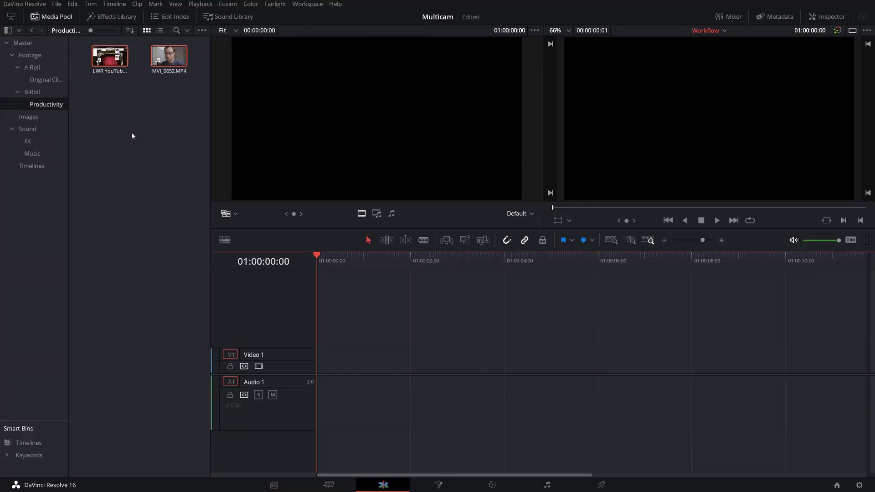
# Place MVI_0652.MP4 alone at the start of the Workflow timeline and slightly increase the audio track height.
pyautogui.click(160, 99)
pyautogui.moveTo(171, 54); pyautogui.dragTo(320, 391)
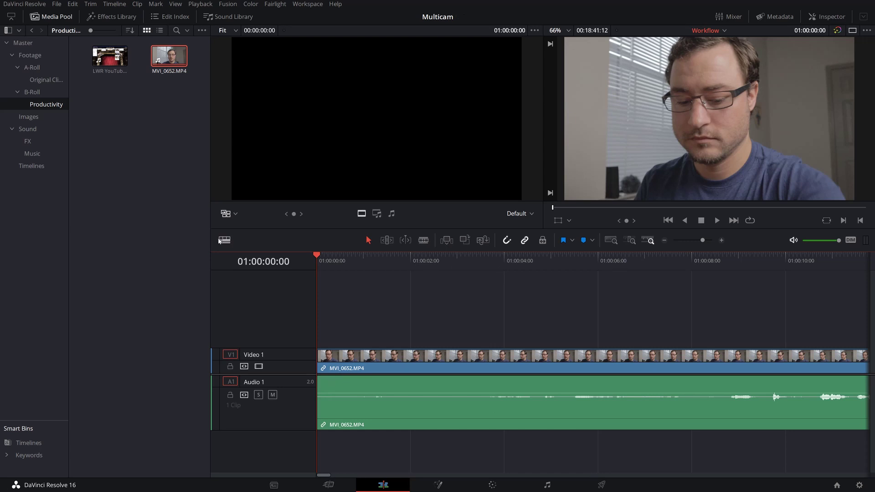
pyautogui.click(224, 240)
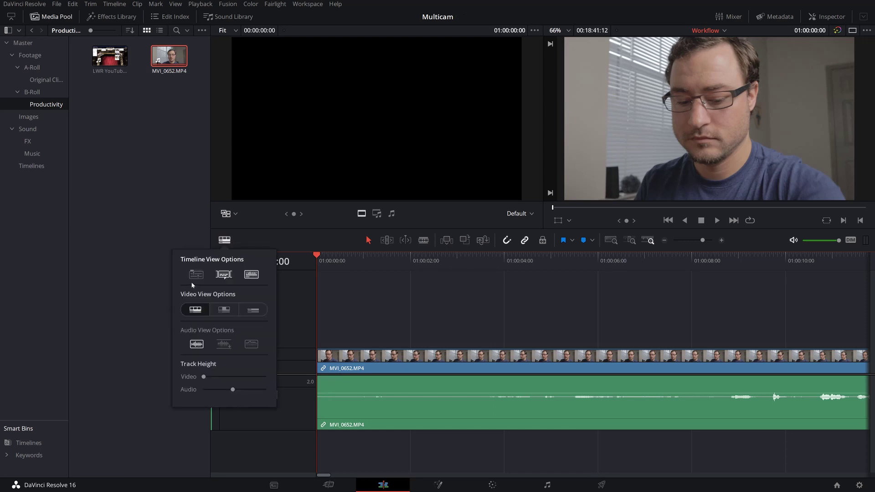
pyautogui.moveTo(233, 390); pyautogui.dragTo(238, 391)
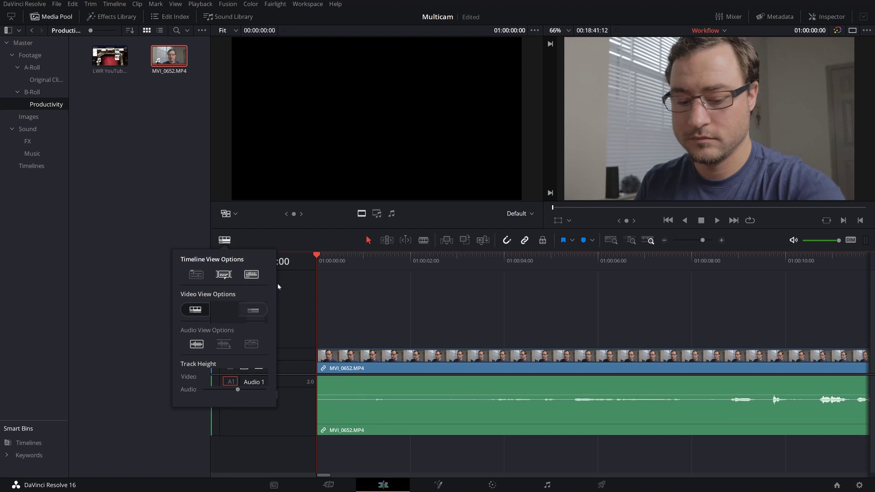
pyautogui.click(325, 269)
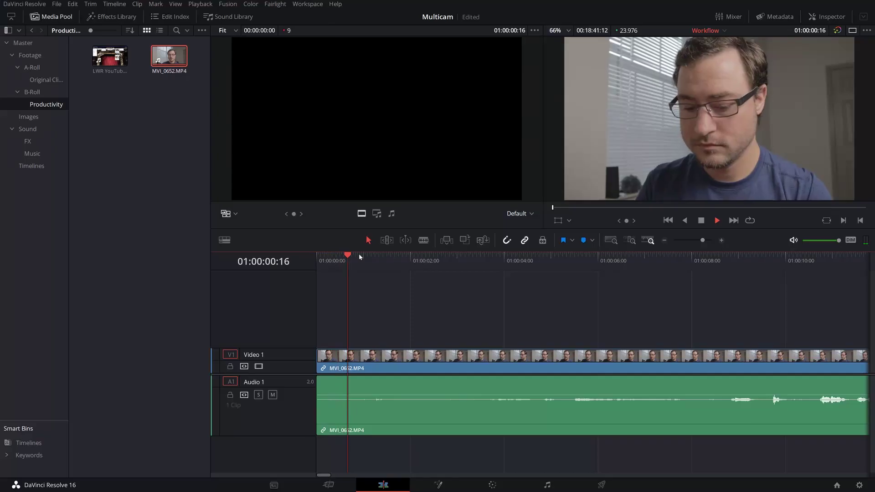
# Find the first small sound in the MVI_0652.MP4 waveform and set the playhead frame by frame to 01:00:01:07.
pyautogui.press('space')
pyautogui.press('Left')
pyautogui.press('Left')
pyautogui.press('Left')
pyautogui.press('Left')
pyautogui.press('Left')
pyautogui.press('Left')
pyautogui.press('Left')
pyautogui.press('Left')
pyautogui.press('Left')
pyautogui.press('Left')
pyautogui.press('Left')
pyautogui.press('Left')
pyautogui.press('Left')
pyautogui.press('Left')
pyautogui.press('Left')
pyautogui.press('Left')
pyautogui.press('Left')
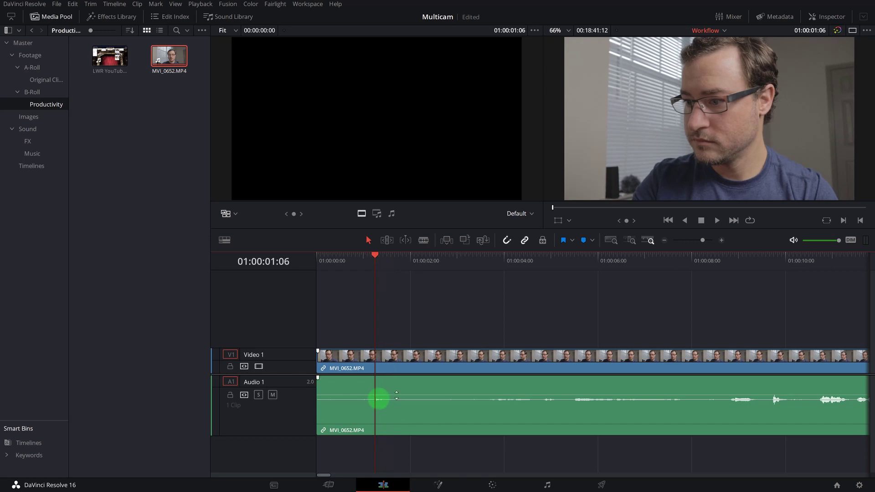
pyautogui.press('Right')
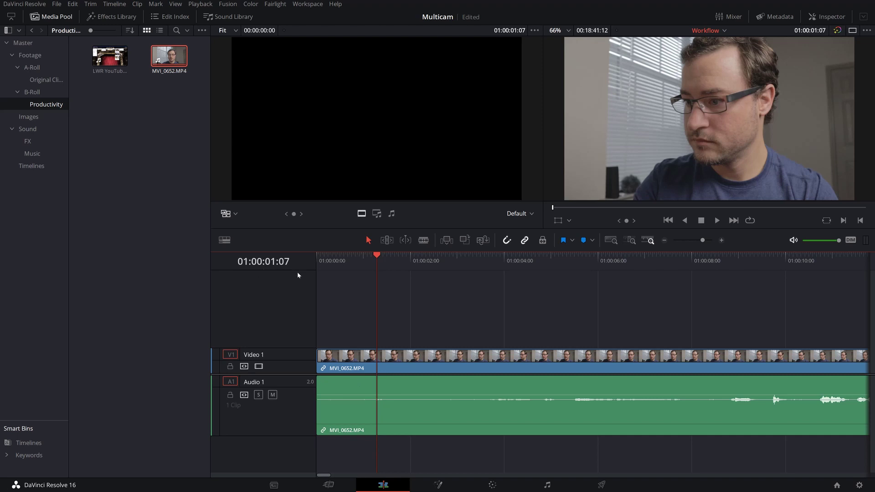
# Set the LWR YouTube screen recording's current-frame timecode to 00:00:01:07 in its Clip Attributes.
pyautogui.click(116, 106)
pyautogui.rightClick(109, 63)
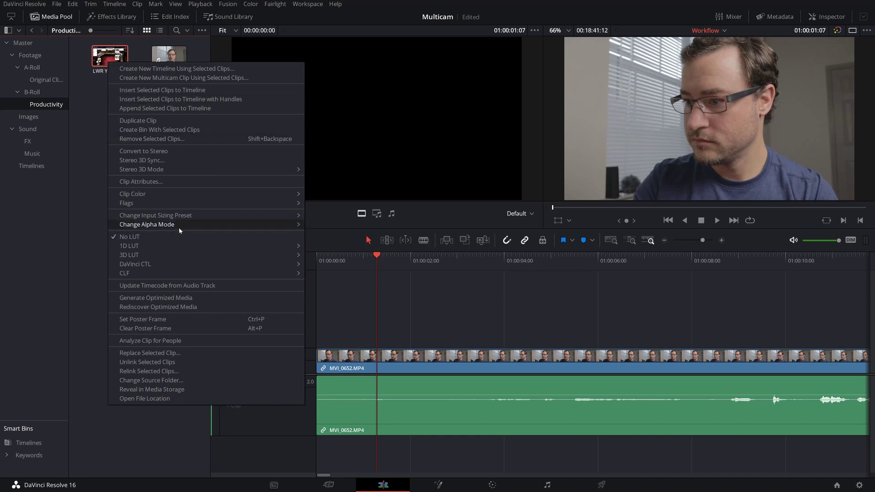
pyautogui.click(185, 183)
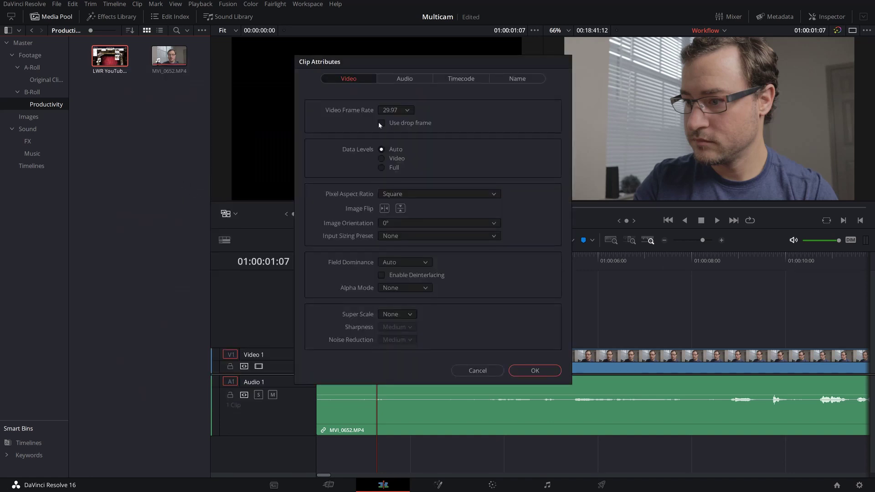
pyautogui.click(459, 81)
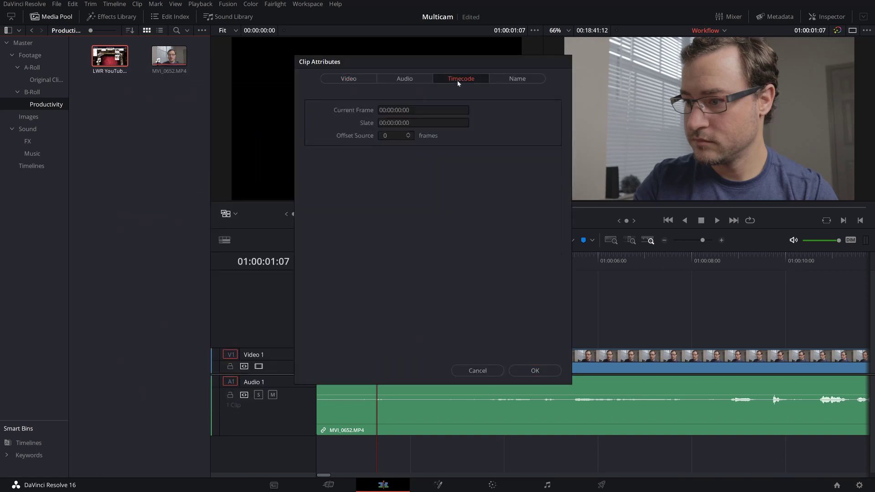
pyautogui.click(433, 112)
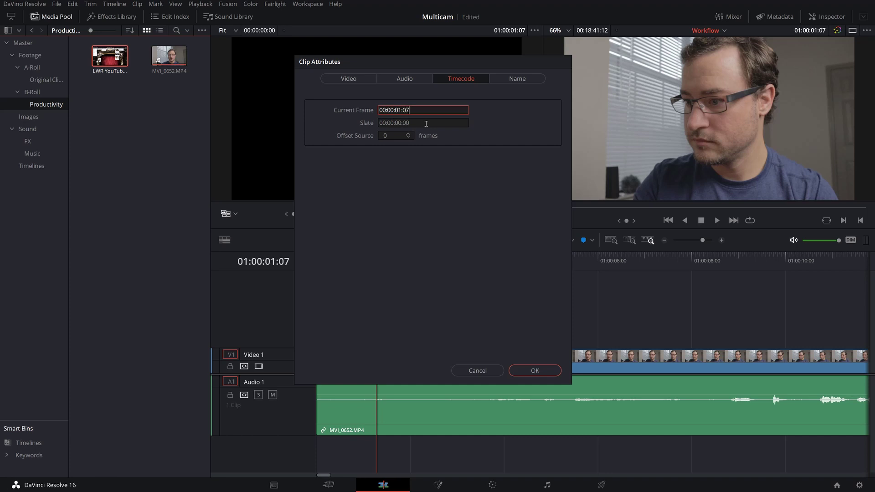
pyautogui.click(539, 371)
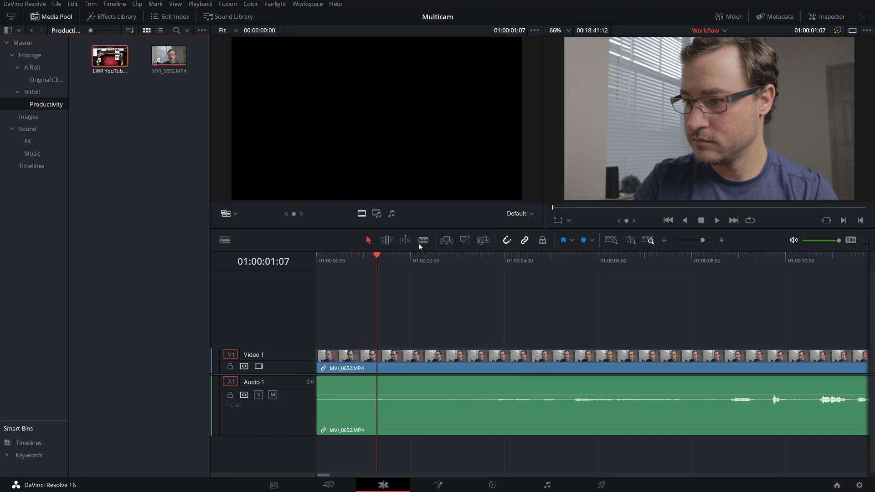
# Delete MVI_0652.MP4 from the timeline and create a multicam clip from both source clips with Timecode angle sync.
pyautogui.click(431, 370)
pyautogui.press('Delete')
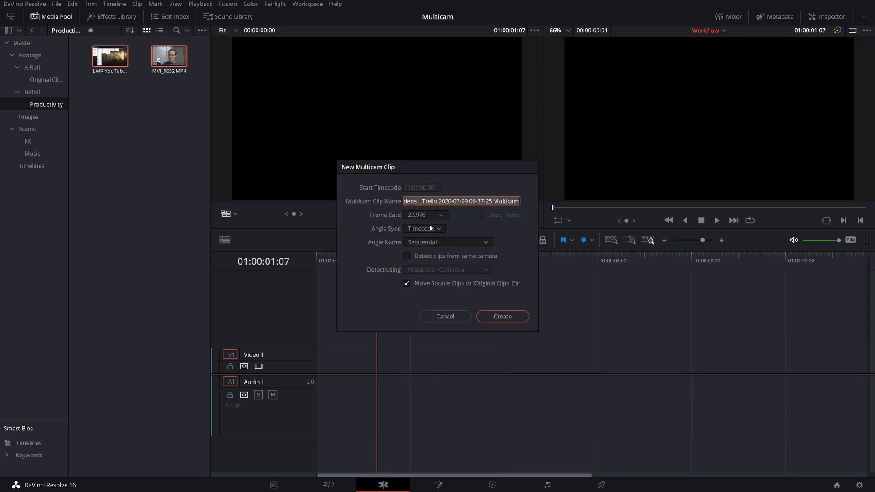
pyautogui.click(433, 229)
pyautogui.click(433, 229)
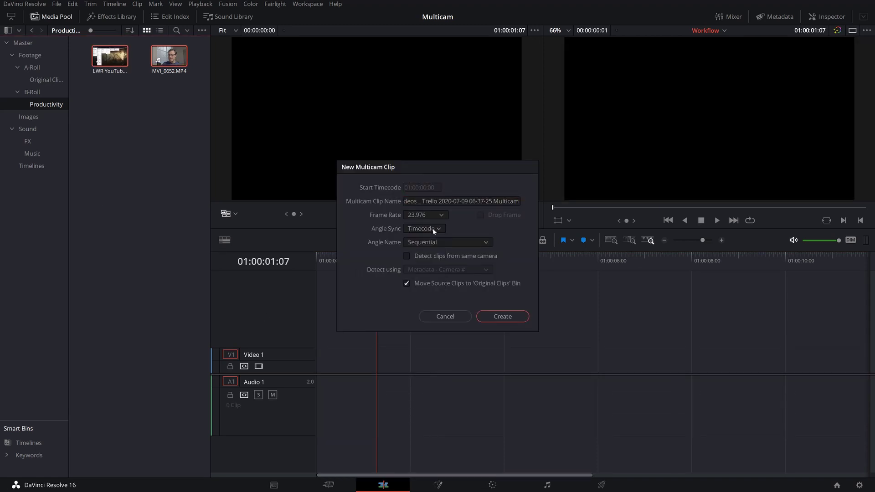
pyautogui.click(502, 317)
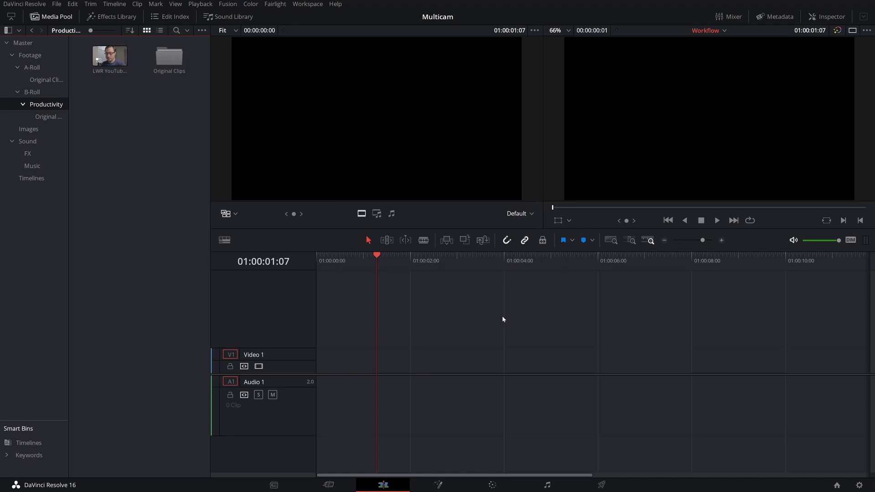
# Place the new multicam clip at the start of the timeline and switch its video to Angle 2.
pyautogui.moveTo(109, 55); pyautogui.dragTo(326, 374)
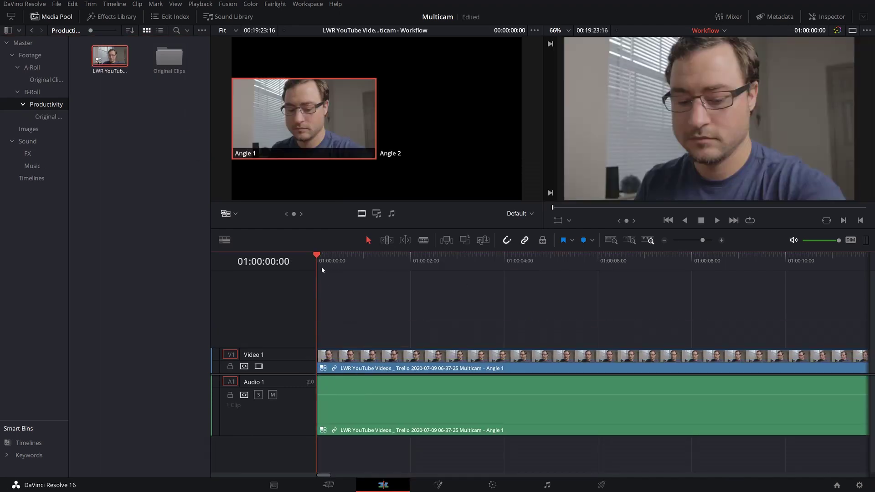
pyautogui.press('space')
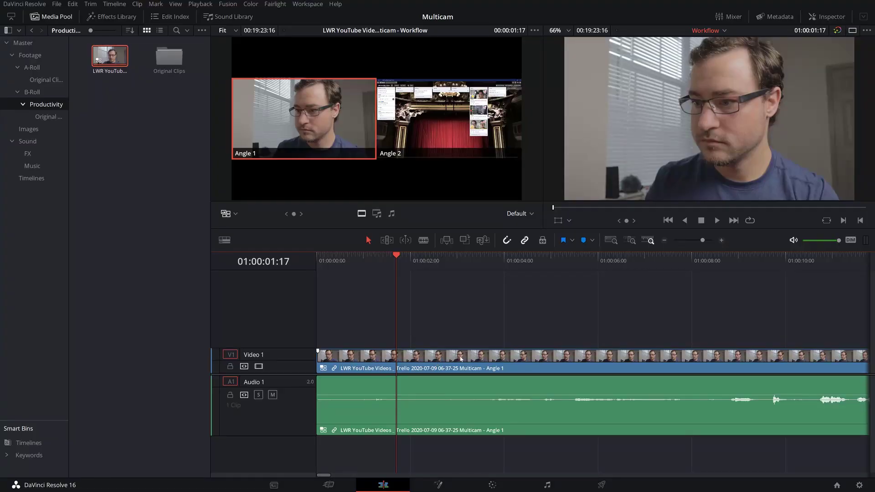
pyautogui.rightClick(462, 360)
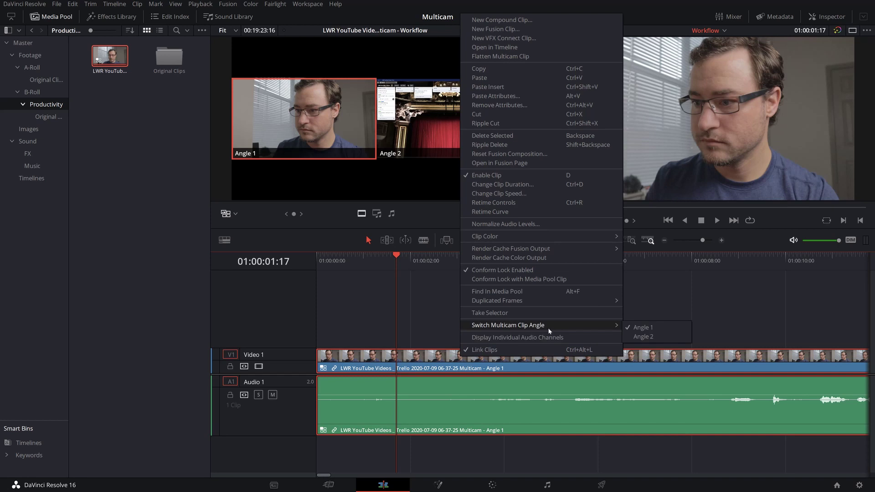
pyautogui.click(643, 337)
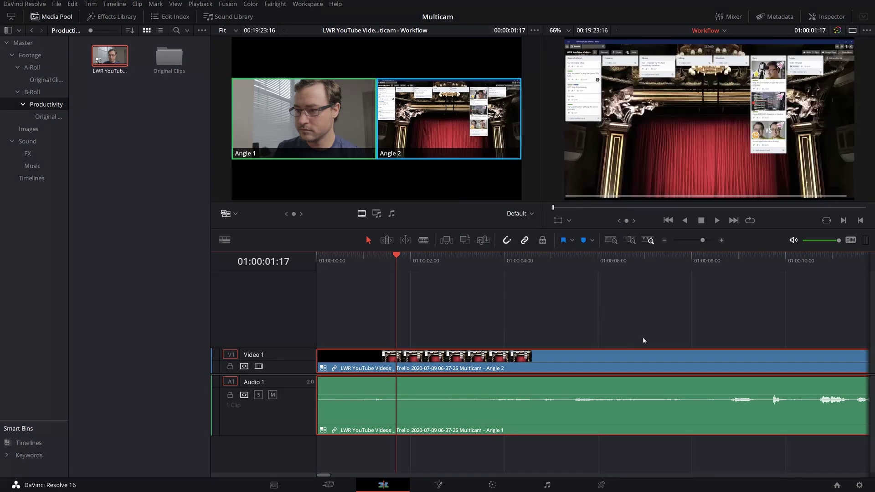